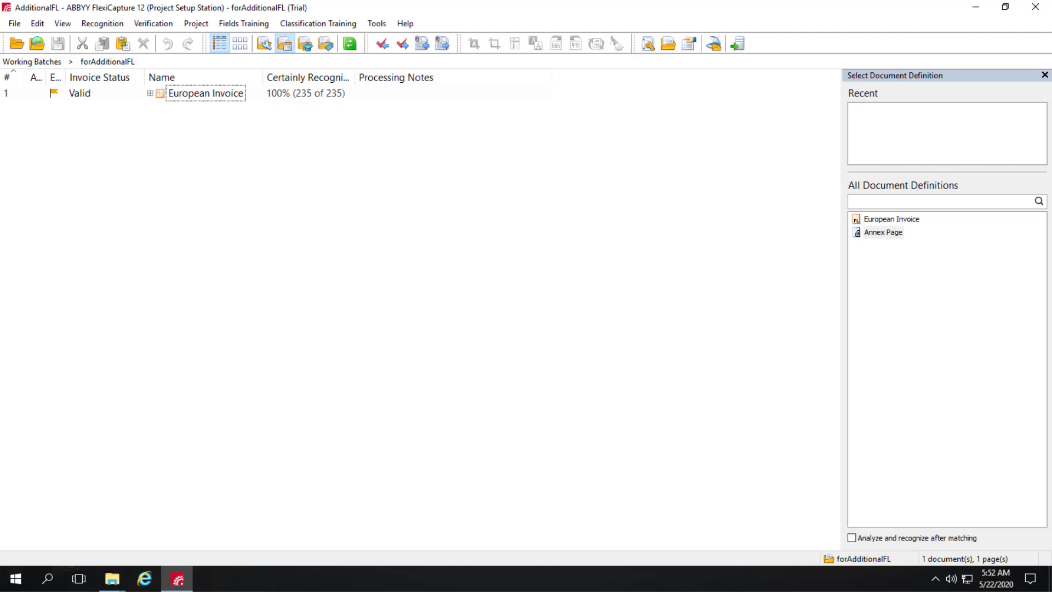
Open the European Invoice document and scroll its field panel to review the recognized values.
{"action": "double_click", "coordinate": [73, 93]}
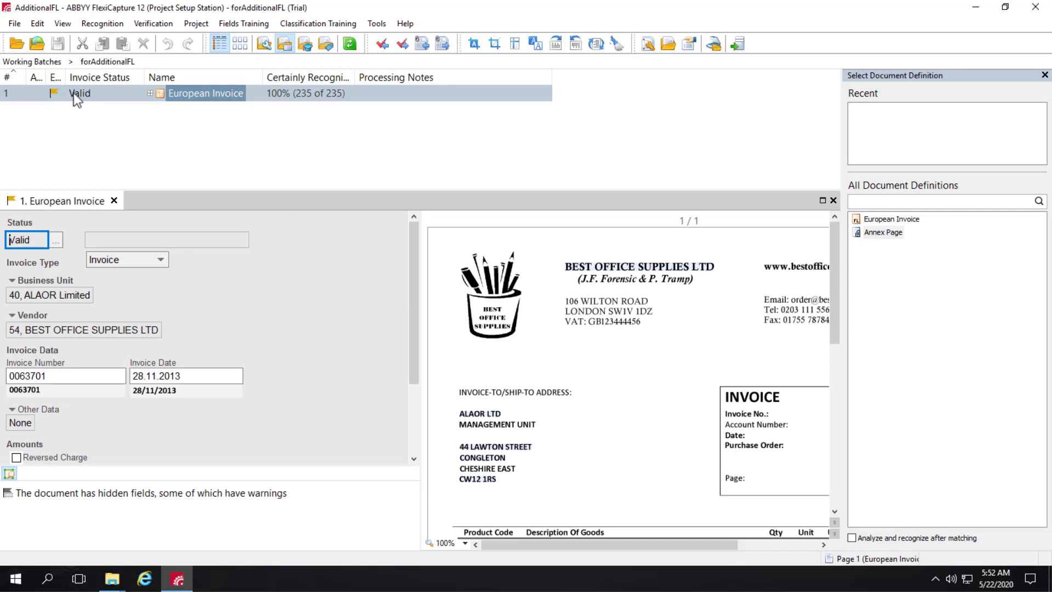
{"action": "mouse_move", "coordinate": [410, 264]}
{"action": "left_mouse_down"}
{"action": "mouse_move", "coordinate": [406, 365]}
{"action": "mouse_move", "coordinate": [405, 257]}
{"action": "left_mouse_up"}
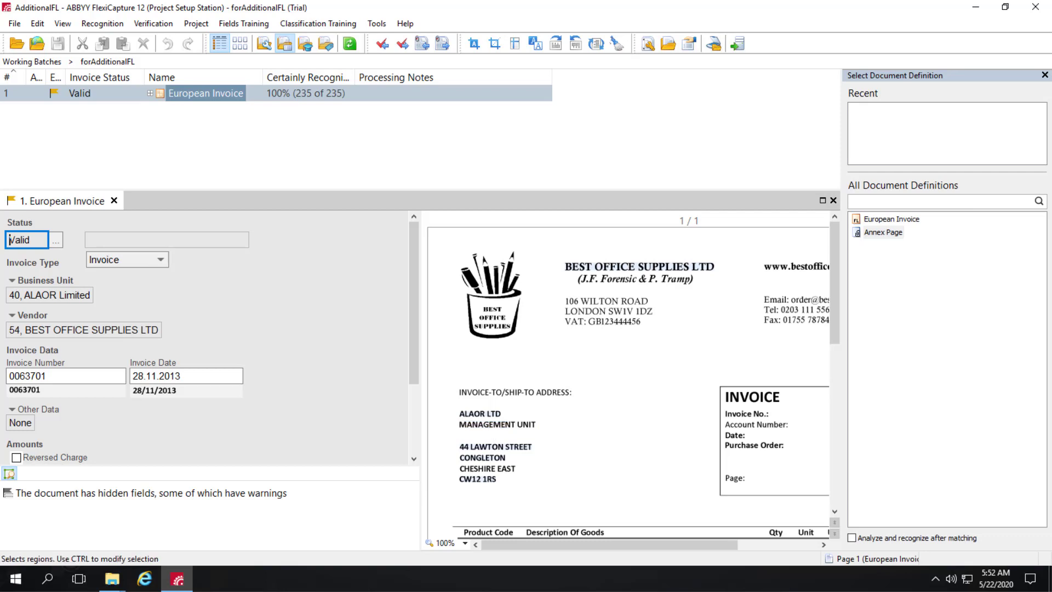
Export the batch to a new FlexiLayout Studio project from the Tools menu.
{"action": "left_click", "coordinate": [376, 24]}
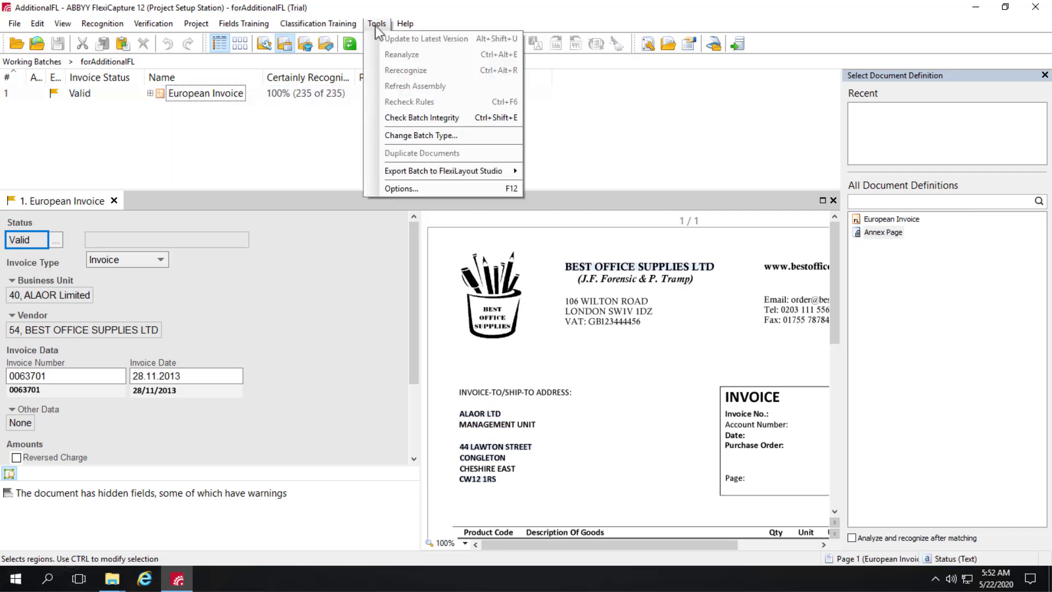
{"action": "mouse_move", "coordinate": [430, 170]}
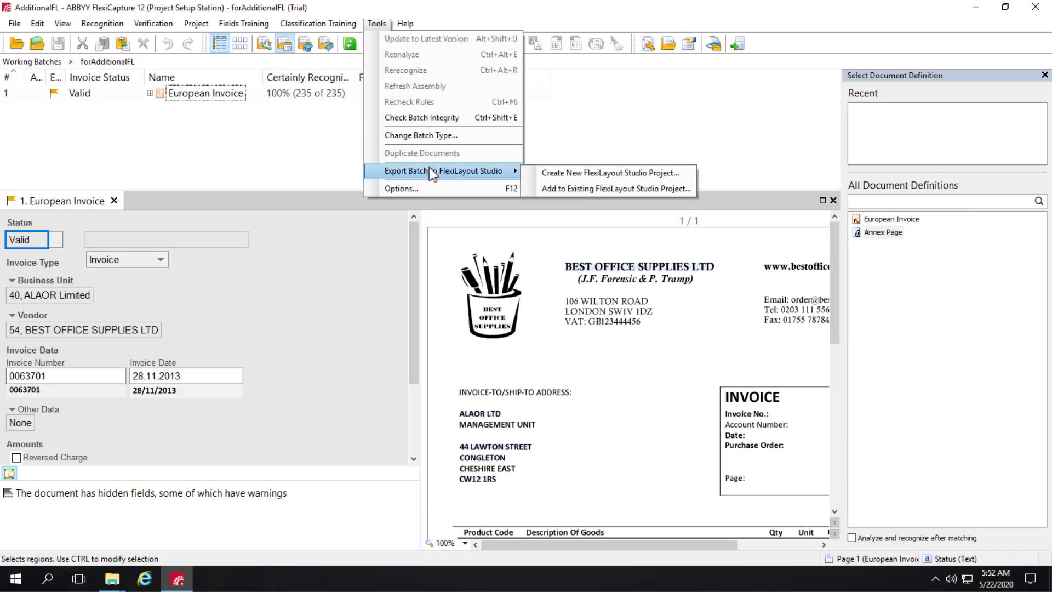
{"action": "left_click", "coordinate": [625, 175]}
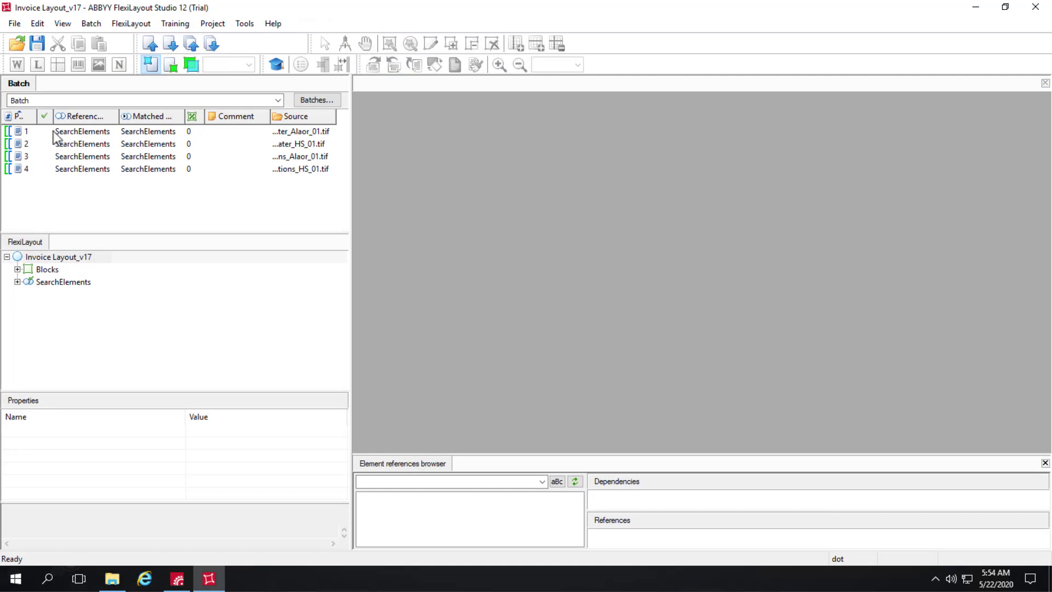
Open page 1's matched layout and browse the SearchElements, CommonBlockRegions, Blocks and InvoiceDate elements.
{"action": "double_click", "coordinate": [54, 130]}
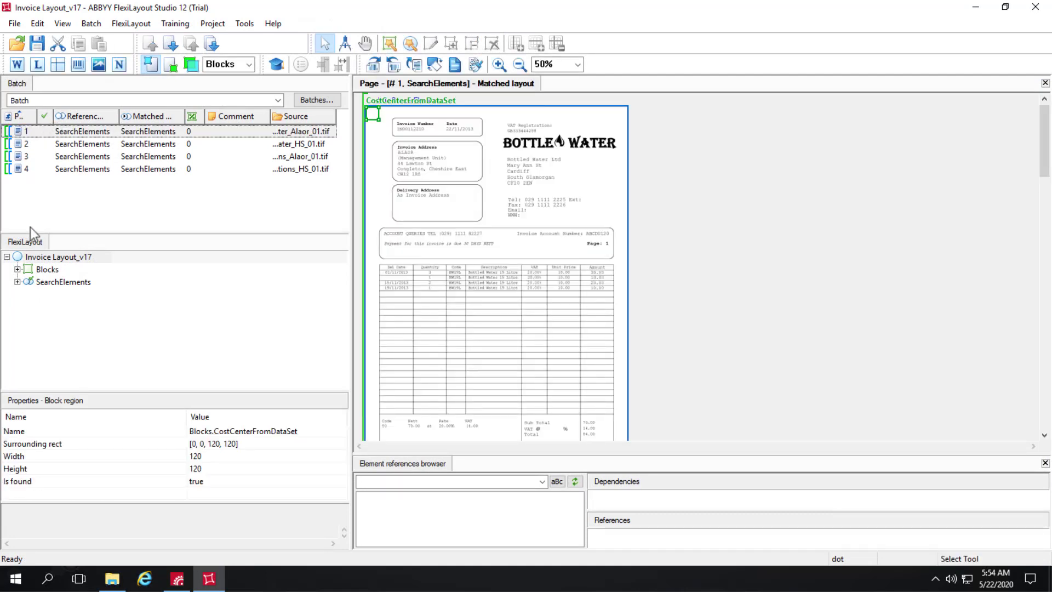
{"action": "left_click", "coordinate": [17, 282]}
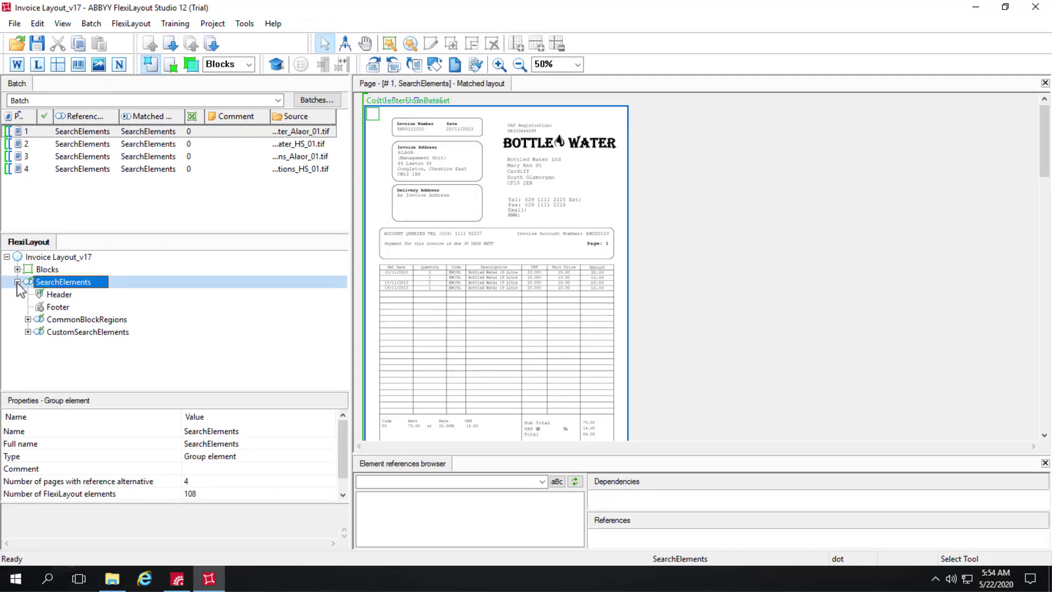
{"action": "left_click", "coordinate": [28, 320]}
{"action": "scroll", "coordinate": [30, 326], "scroll_direction": "down", "scroll_amount": 1}
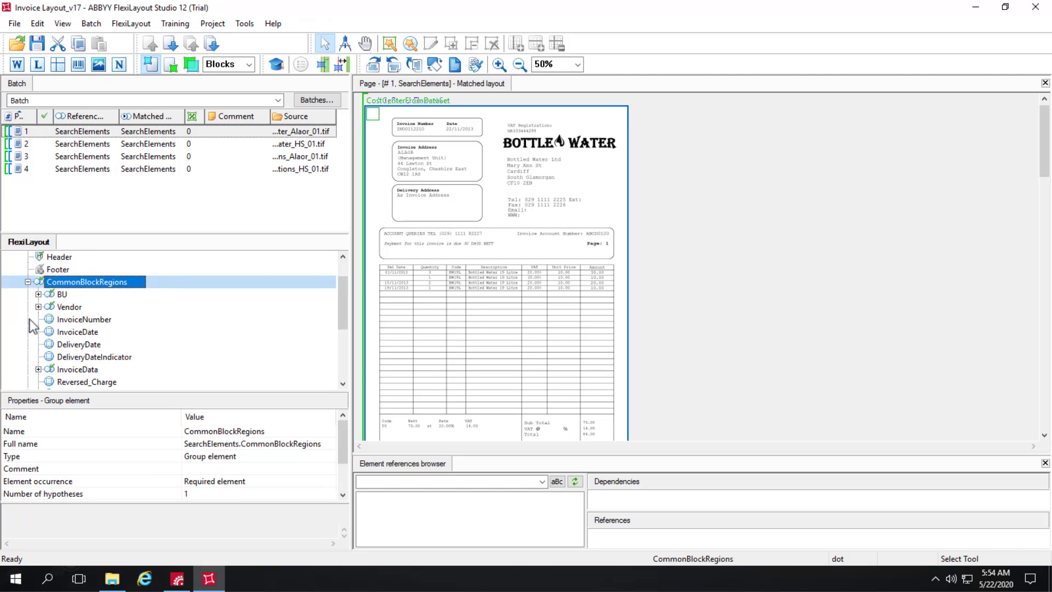
{"action": "scroll", "coordinate": [31, 326], "scroll_direction": "up", "scroll_amount": 1}
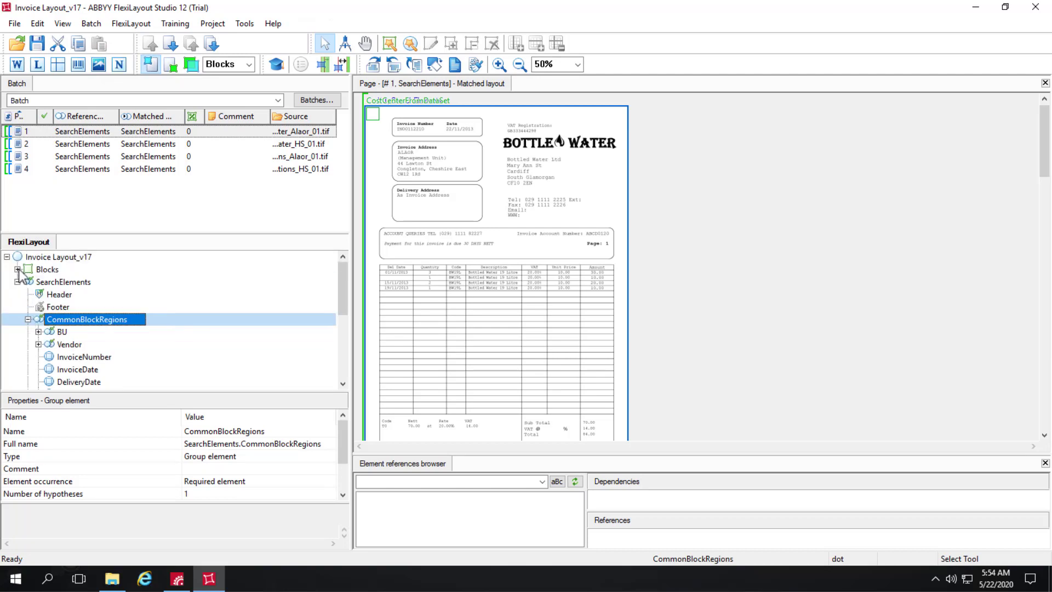
{"action": "left_click", "coordinate": [18, 270]}
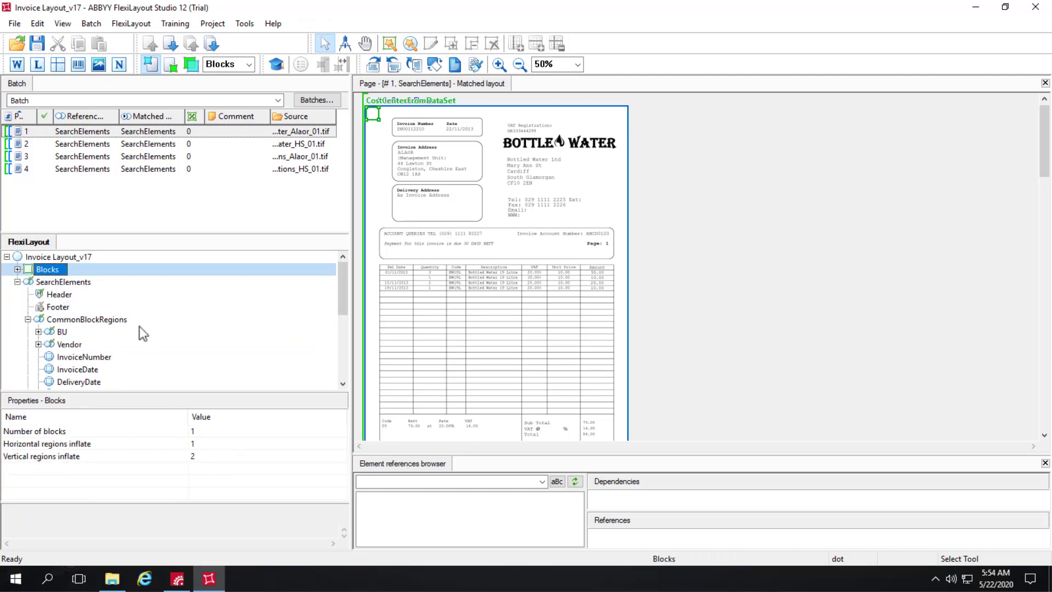
{"action": "scroll", "coordinate": [139, 327], "scroll_direction": "down", "scroll_amount": 2}
{"action": "left_click", "coordinate": [92, 296]}
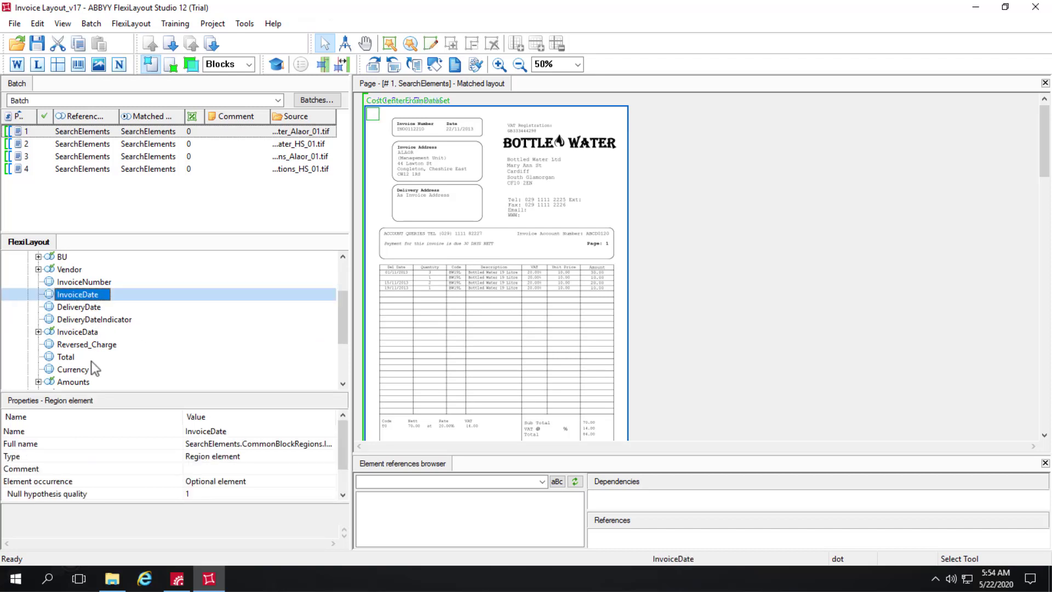
{"action": "scroll", "coordinate": [91, 361], "scroll_direction": "down", "scroll_amount": 2}
{"action": "scroll", "coordinate": [91, 360], "scroll_direction": "down", "scroll_amount": 1}
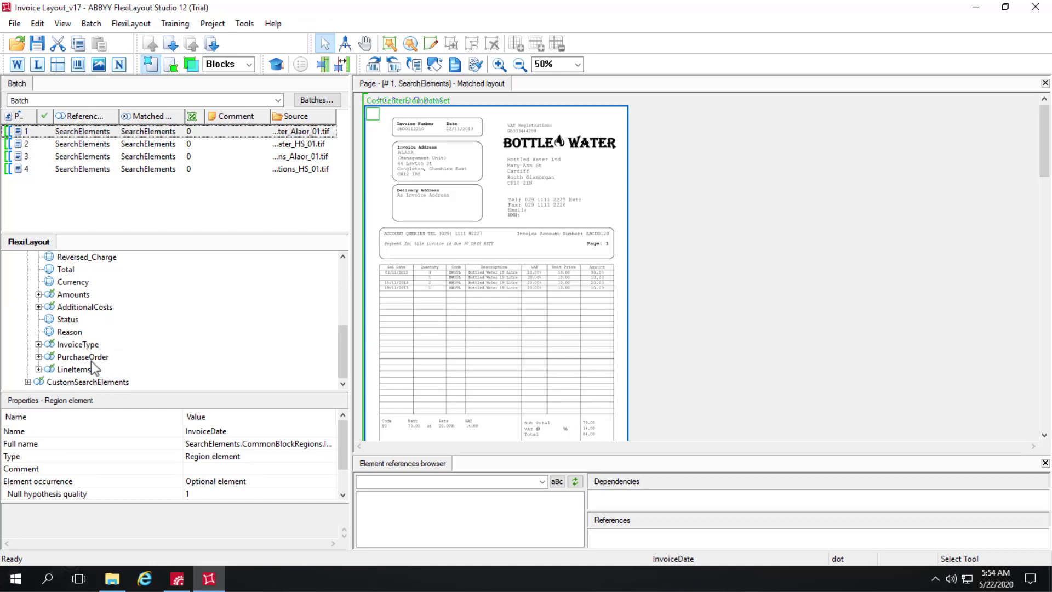
Inspect the CostCenterFromDataSet element under CustomSearchElements and expand the Blocks group.
{"action": "double_click", "coordinate": [51, 381]}
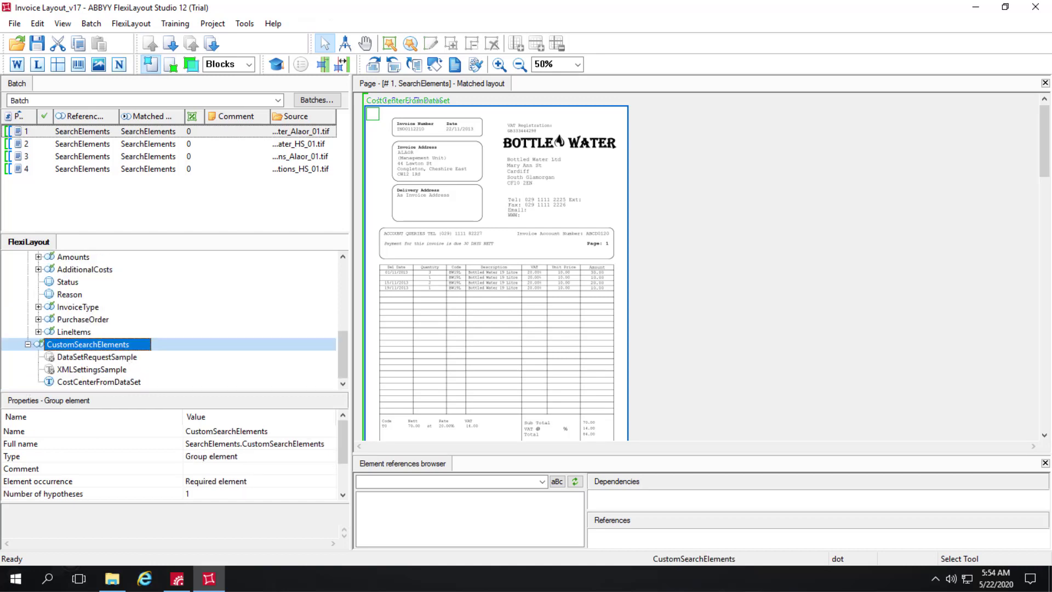
{"action": "left_click", "coordinate": [103, 382]}
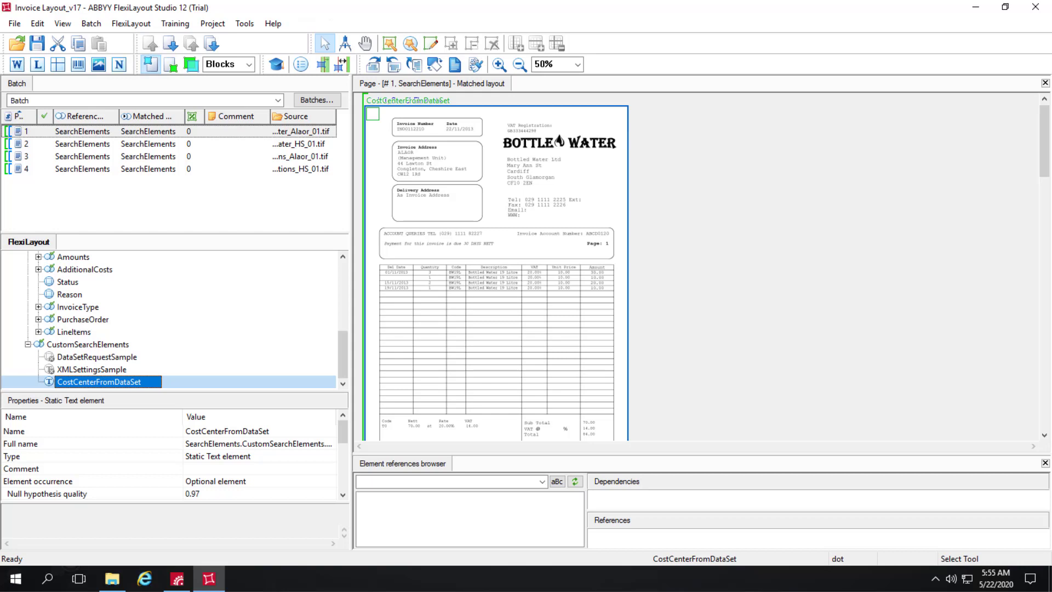
{"action": "left_click_drag", "start_coordinate": [344, 347], "coordinate": [344, 258]}
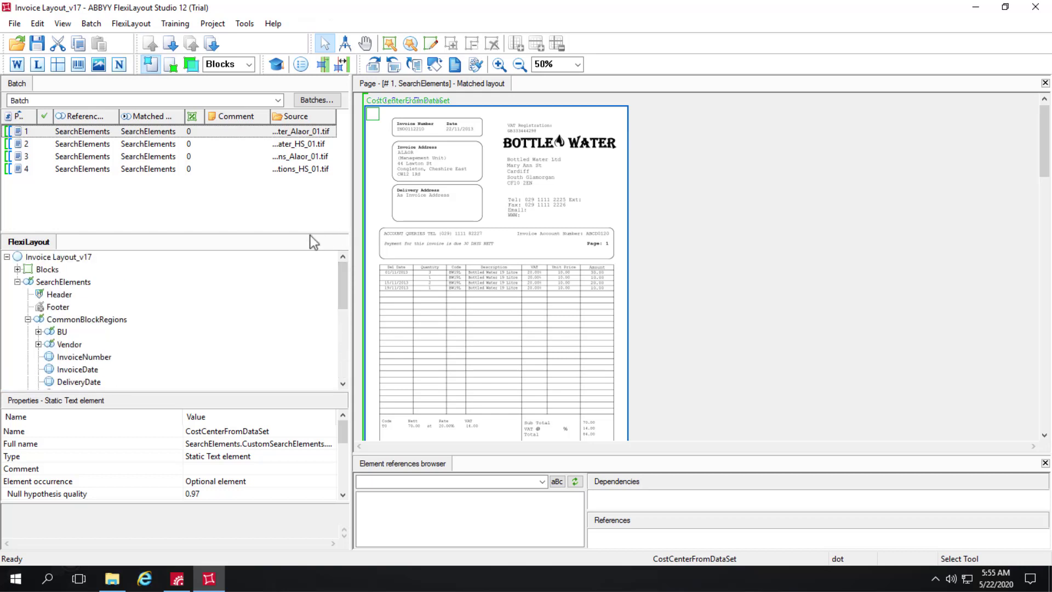
{"action": "left_click", "coordinate": [17, 269]}
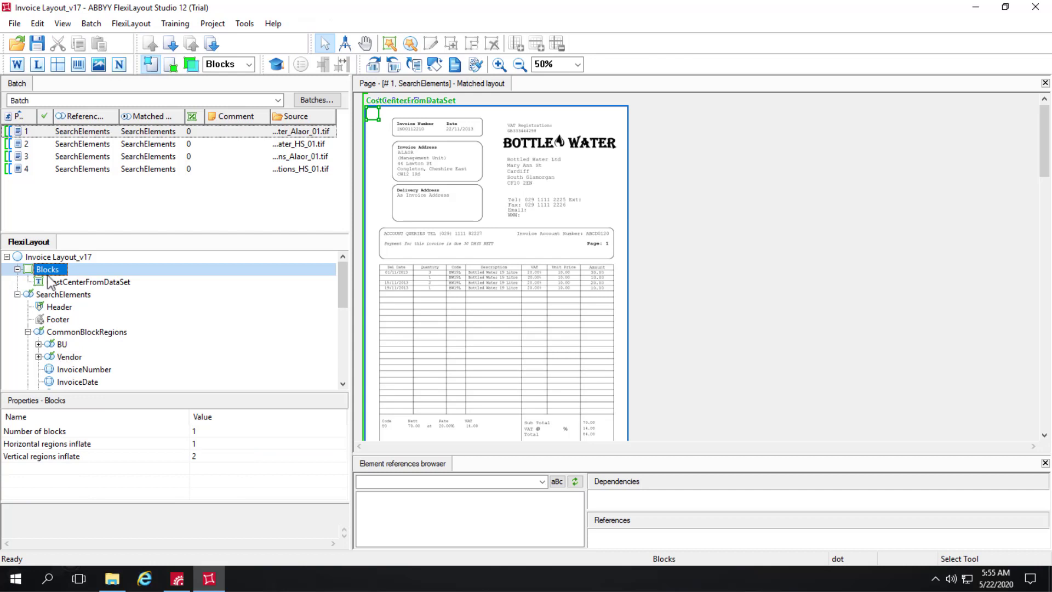
Select the CostCenterFromDataSet block and review its Text-type properties.
{"action": "left_click", "coordinate": [88, 282]}
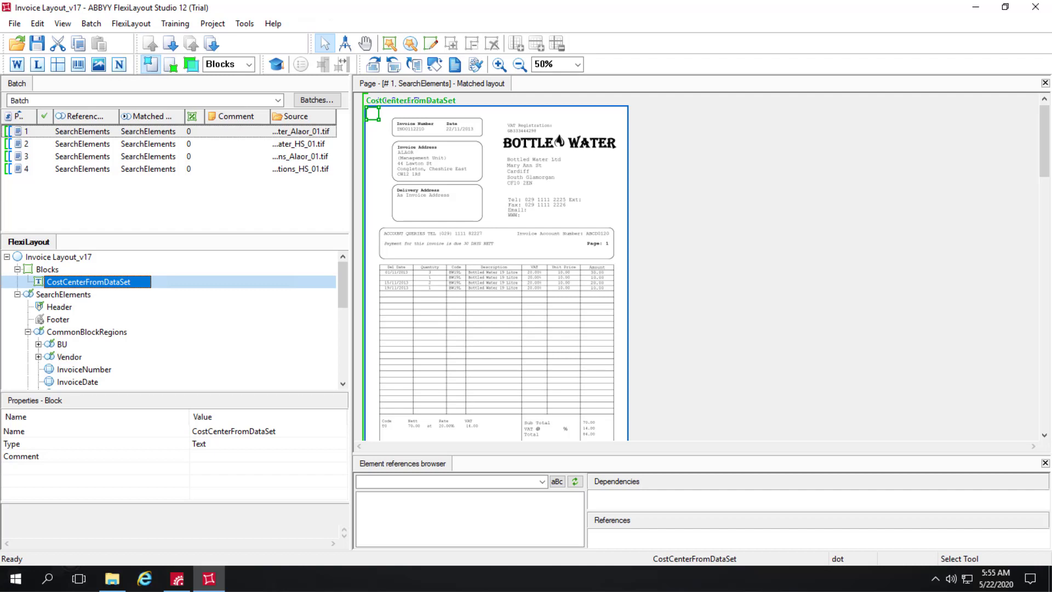
{"action": "scroll", "coordinate": [174, 319], "scroll_direction": "down", "scroll_amount": 1}
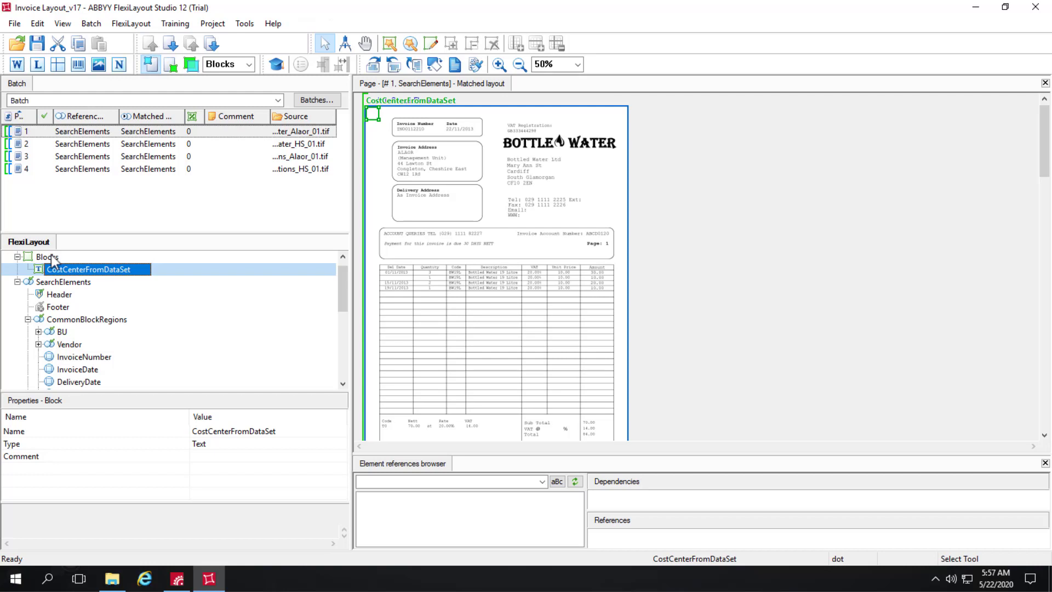
Scroll through the FlexiLayout elements, then switch back to FlexiCapture 12.
{"action": "left_click_drag", "start_coordinate": [344, 291], "coordinate": [334, 366]}
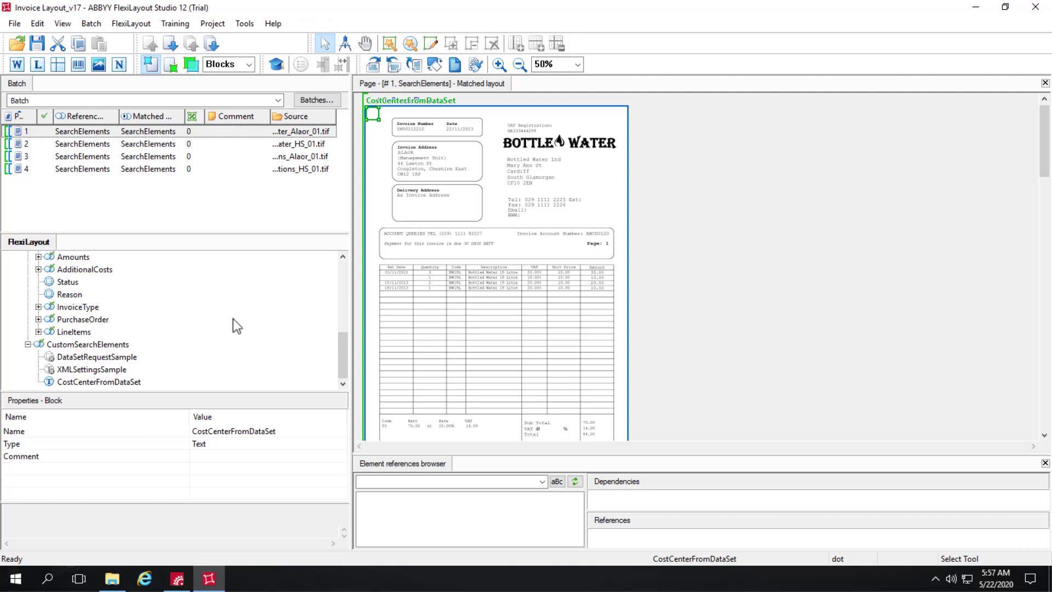
{"action": "left_click_drag", "start_coordinate": [343, 356], "coordinate": [343, 277]}
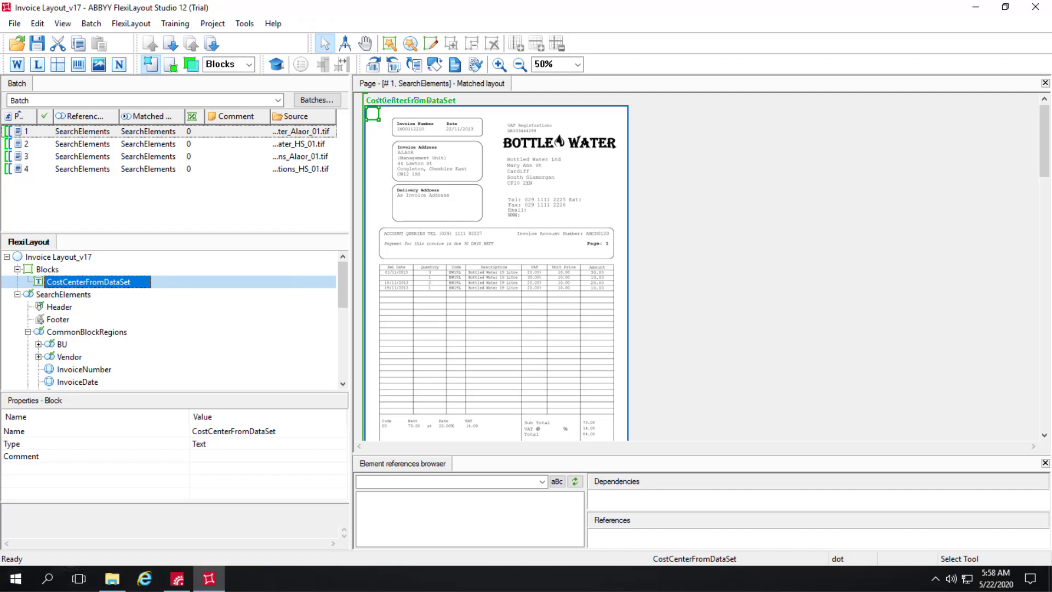
{"action": "left_click", "coordinate": [183, 585]}
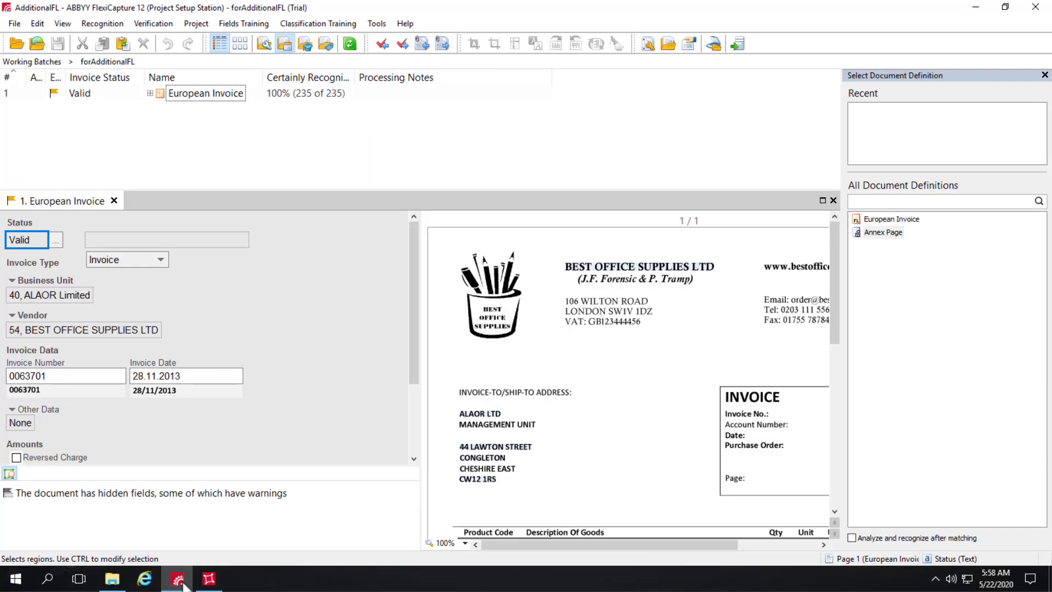
Edit the European Invoice definition and start loading an Additional FlexiLayout from its FlexiLayout properties.
{"action": "left_click", "coordinate": [196, 23]}
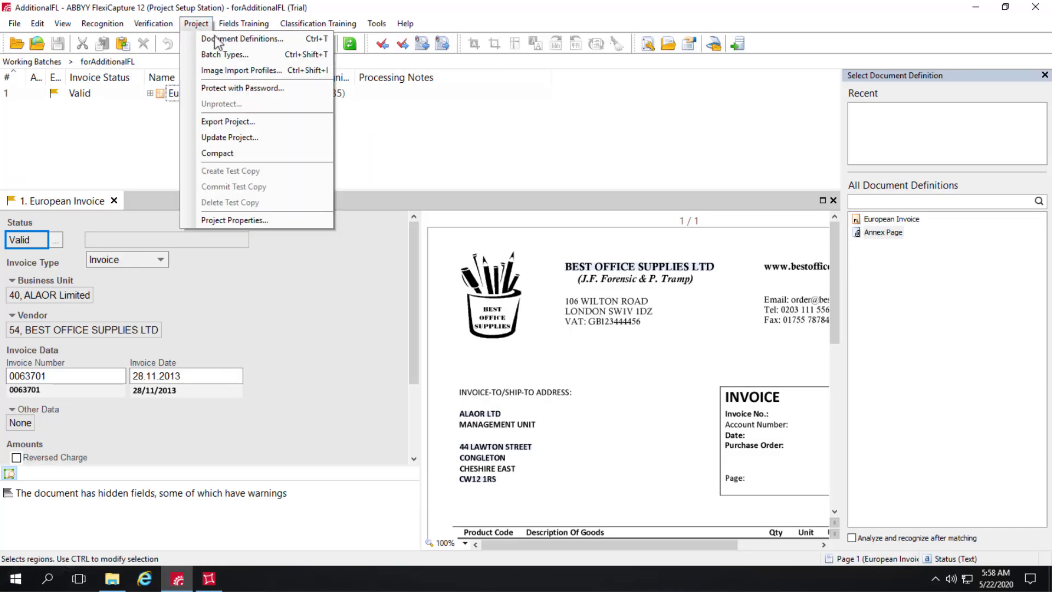
{"action": "left_click", "coordinate": [224, 40]}
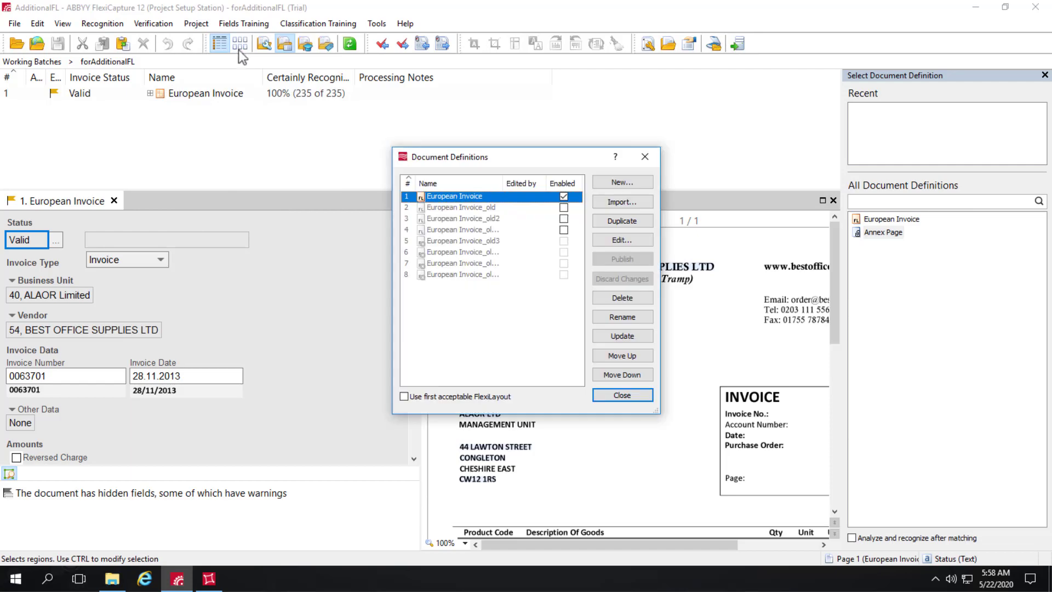
{"action": "left_click", "coordinate": [631, 239]}
{"action": "left_click", "coordinate": [48, 24]}
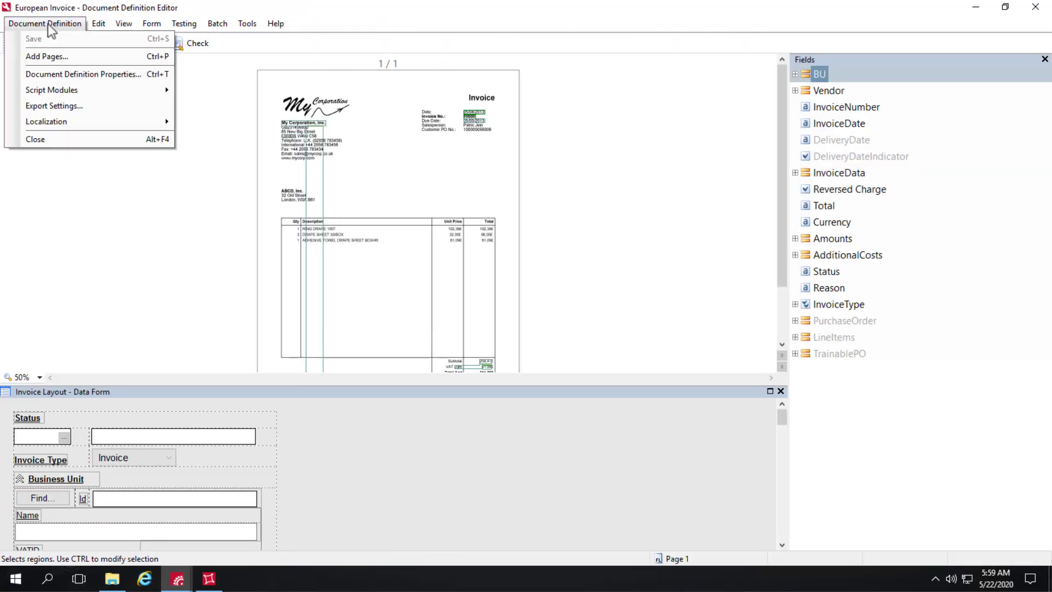
{"action": "left_click", "coordinate": [81, 77]}
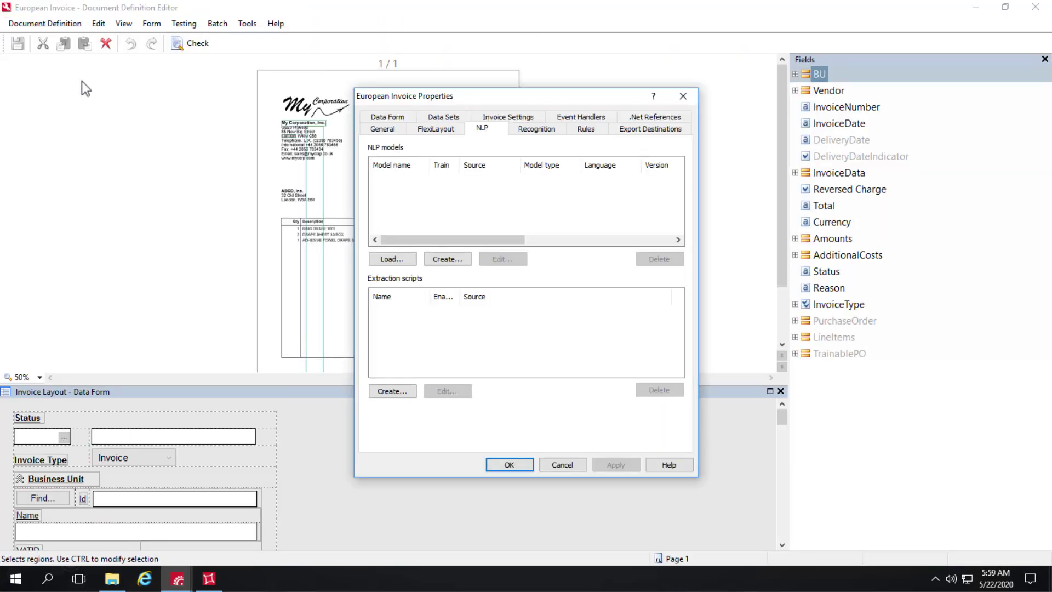
{"action": "left_click", "coordinate": [442, 130]}
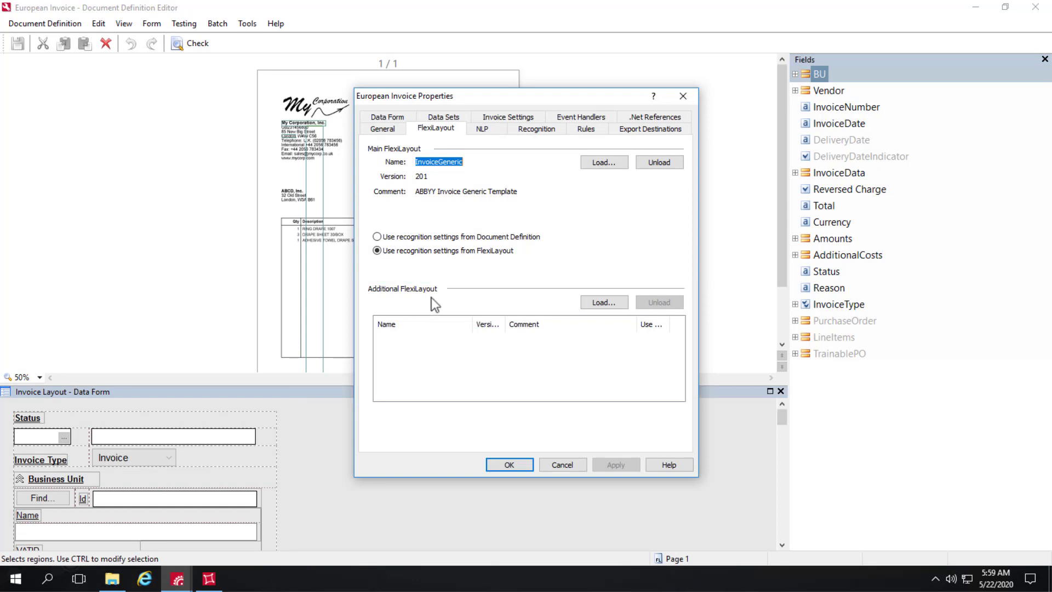
{"action": "left_click", "coordinate": [604, 302]}
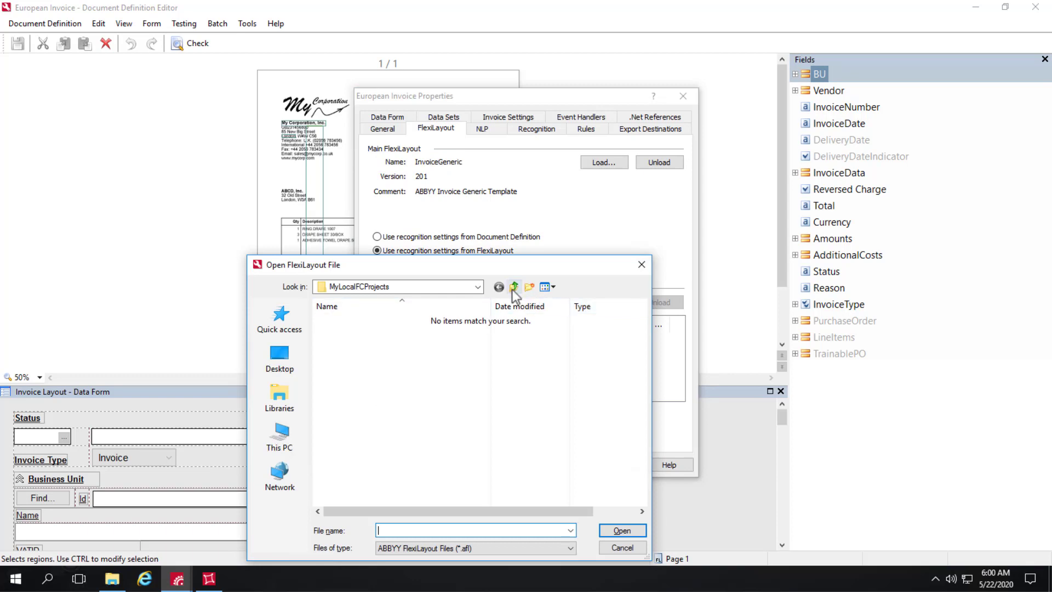
Load additionalFL.afl from ABBYY Training\3-AdditionalFL as the additional FlexiLayout.
{"action": "left_click", "coordinate": [513, 287]}
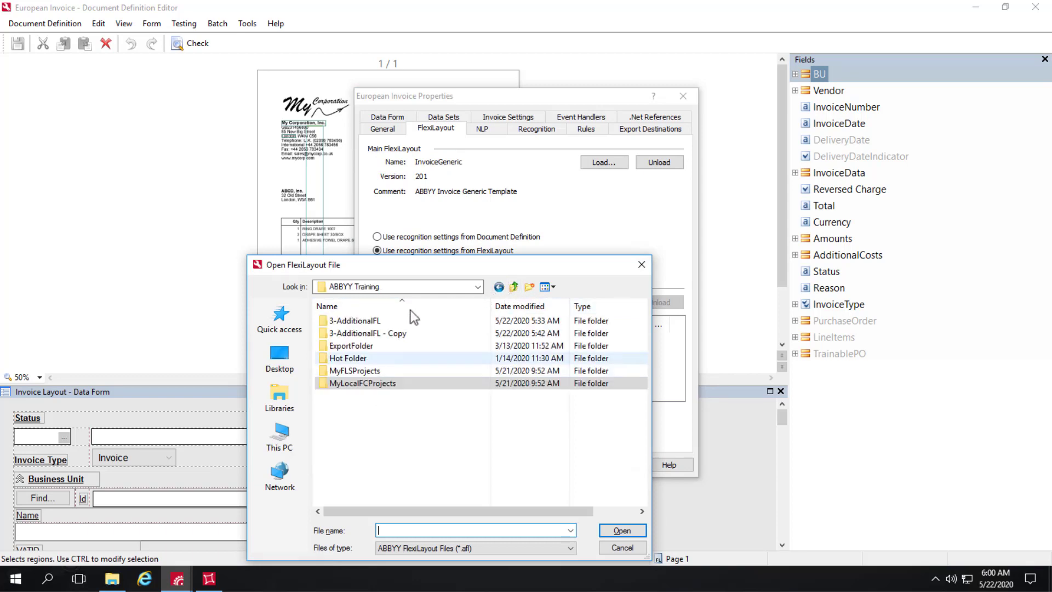
{"action": "left_click", "coordinate": [351, 322]}
{"action": "double_click", "coordinate": [351, 323]}
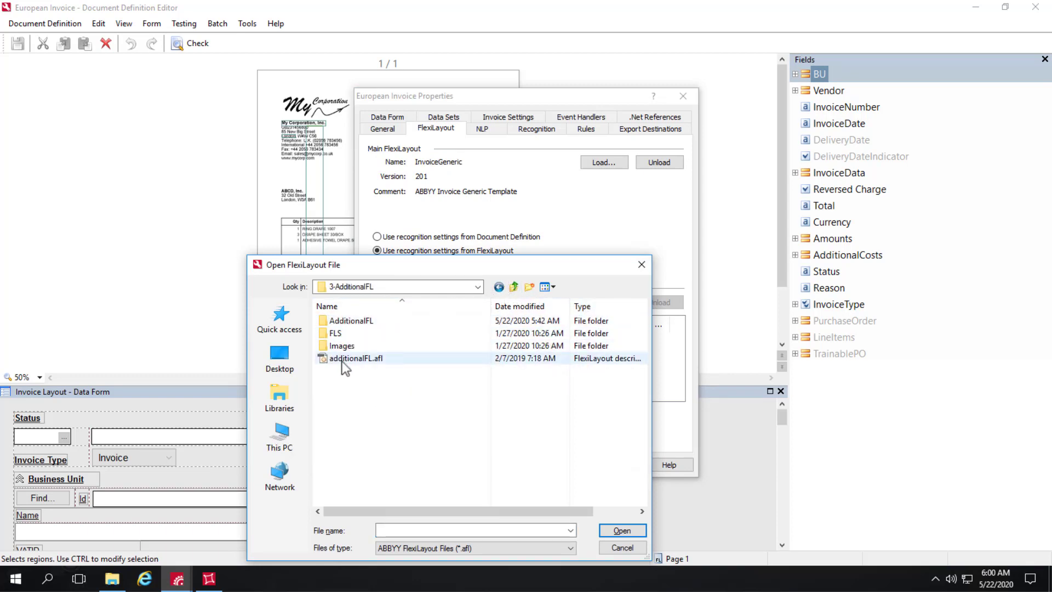
{"action": "left_click", "coordinate": [344, 359]}
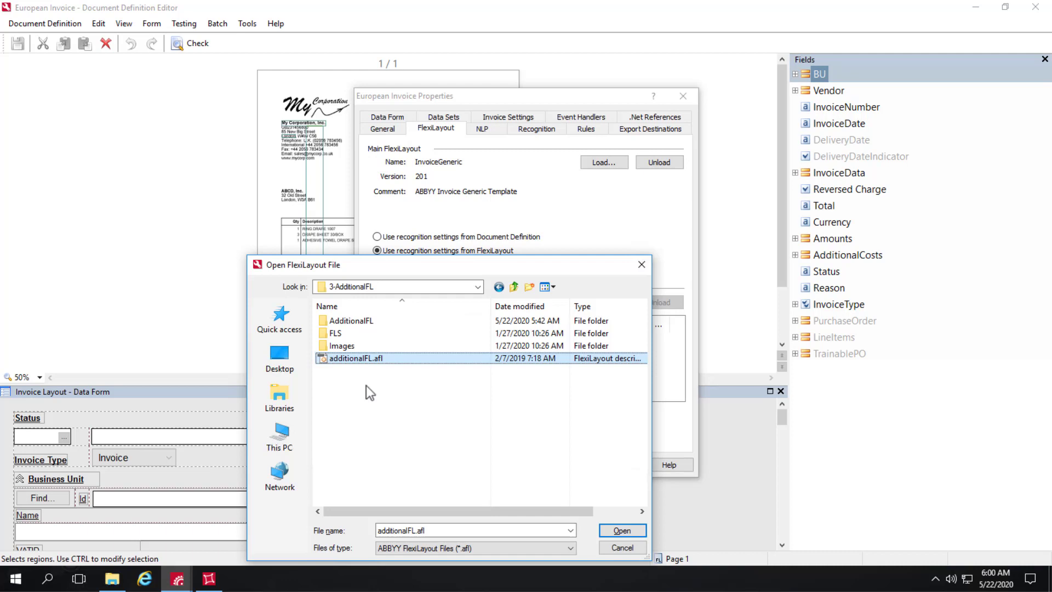
{"action": "double_click", "coordinate": [378, 359]}
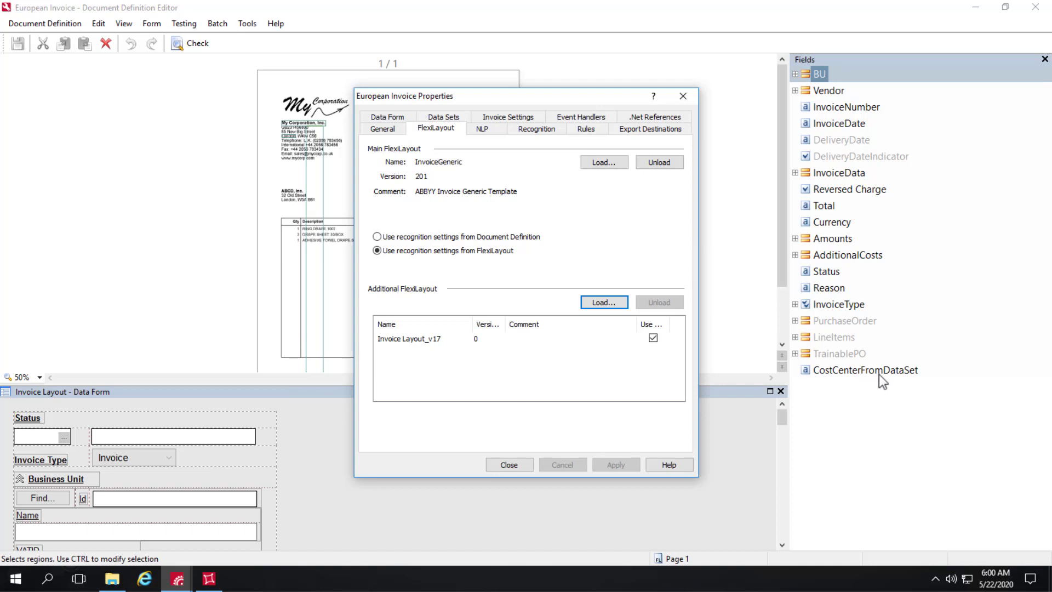
Close the properties, save the European Invoice definition, and close the definition editor.
{"action": "left_click", "coordinate": [509, 466]}
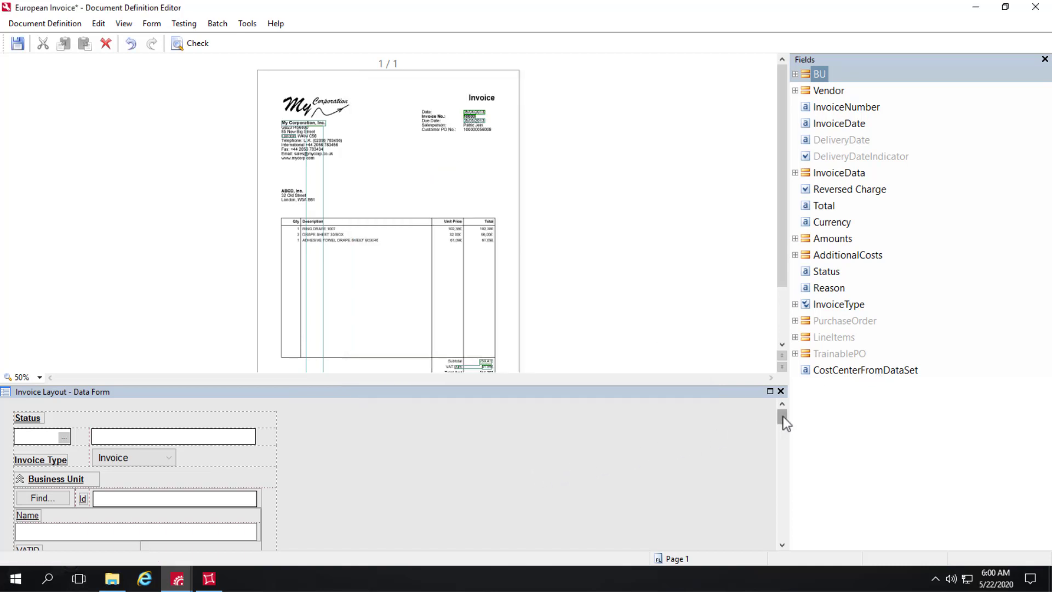
{"action": "left_click_drag", "start_coordinate": [784, 419], "coordinate": [758, 547]}
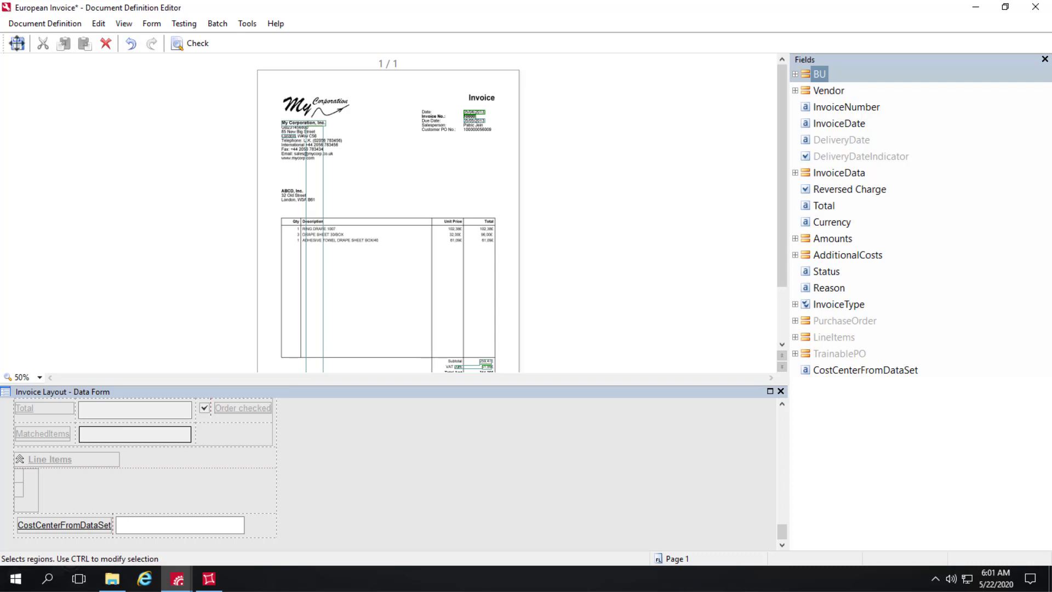
{"action": "left_click", "coordinate": [17, 43]}
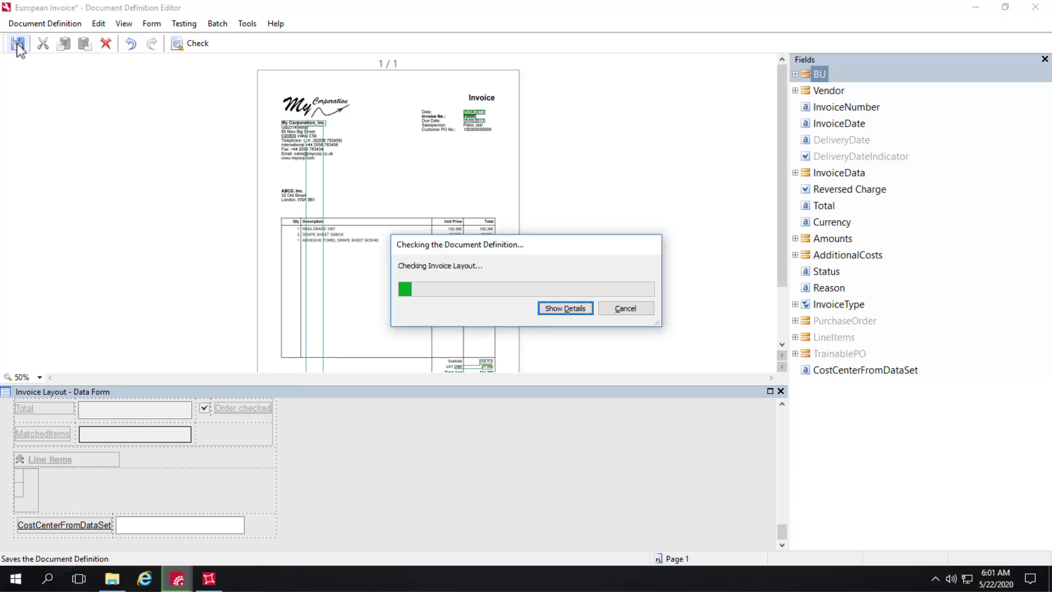
{"action": "left_click", "coordinate": [37, 23]}
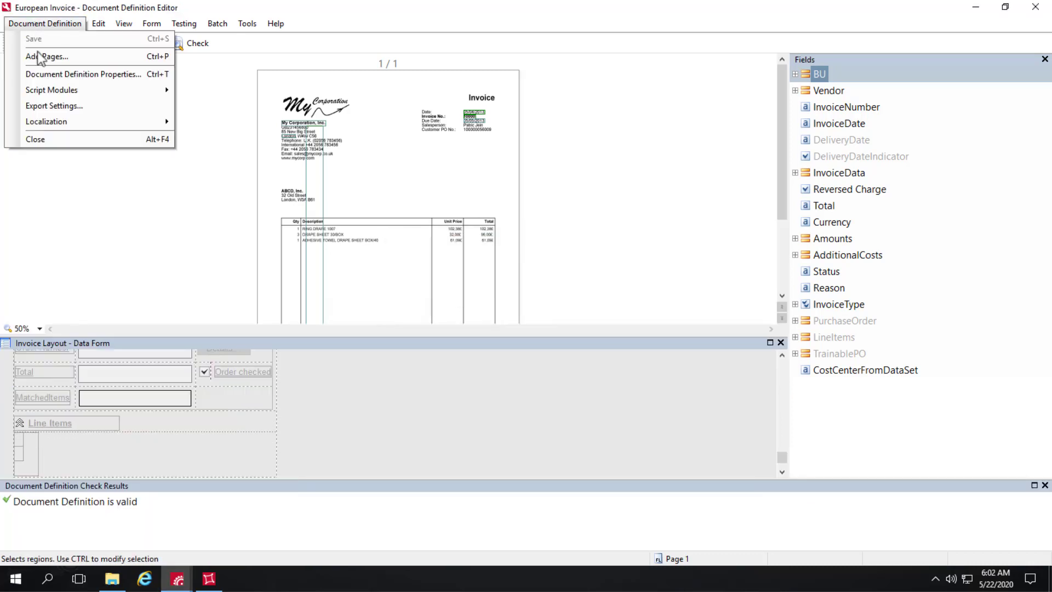
{"action": "left_click", "coordinate": [51, 138]}
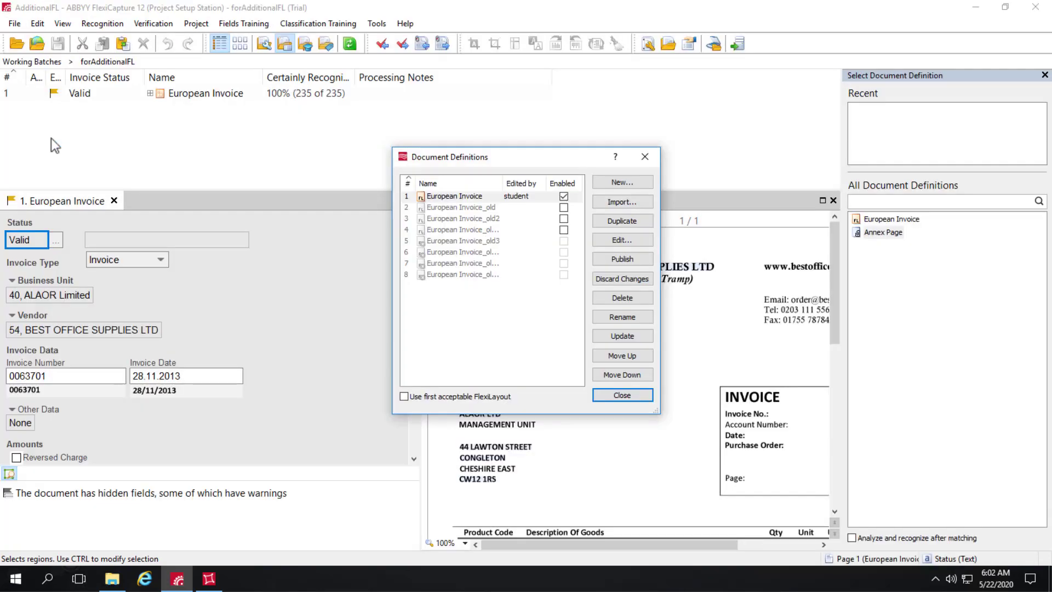
Publish the European Invoice definition and widen the Name column to show ver. 26.
{"action": "left_click", "coordinate": [625, 258]}
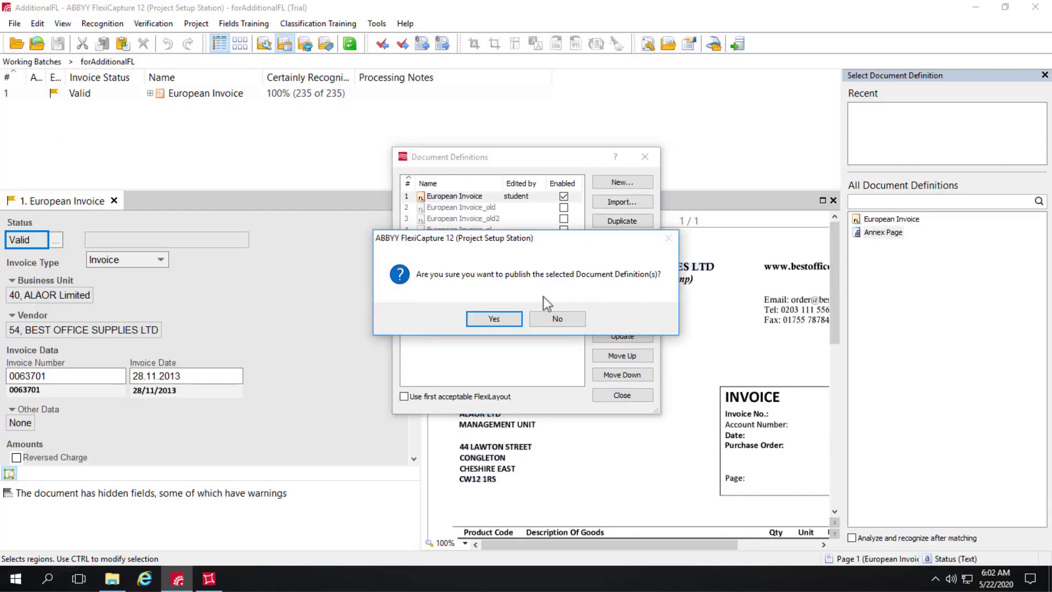
{"action": "left_click", "coordinate": [504, 317]}
{"action": "left_click", "coordinate": [627, 398]}
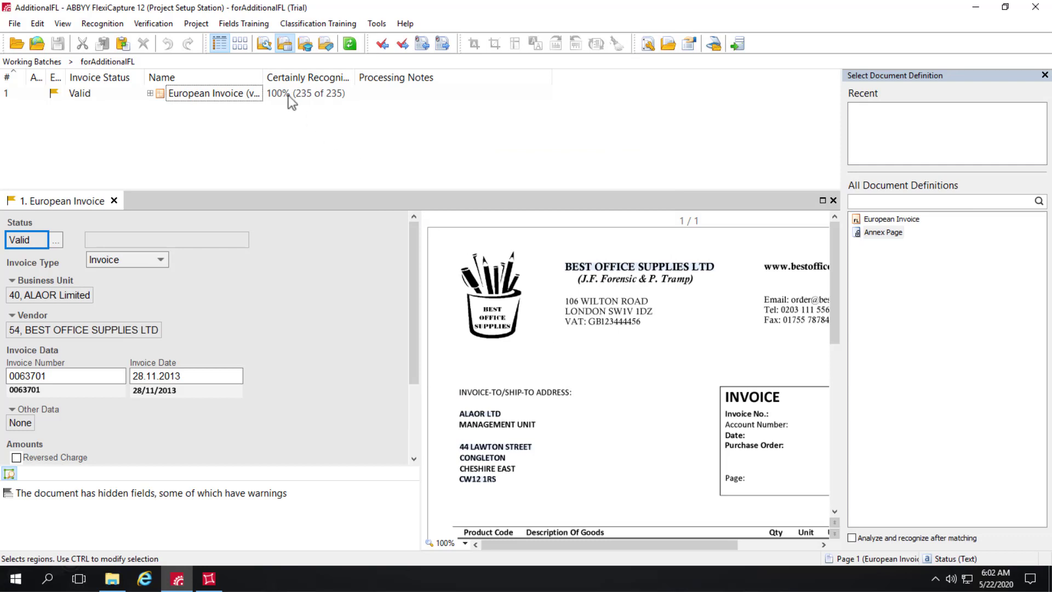
{"action": "left_click_drag", "start_coordinate": [262, 77], "coordinate": [403, 77]}
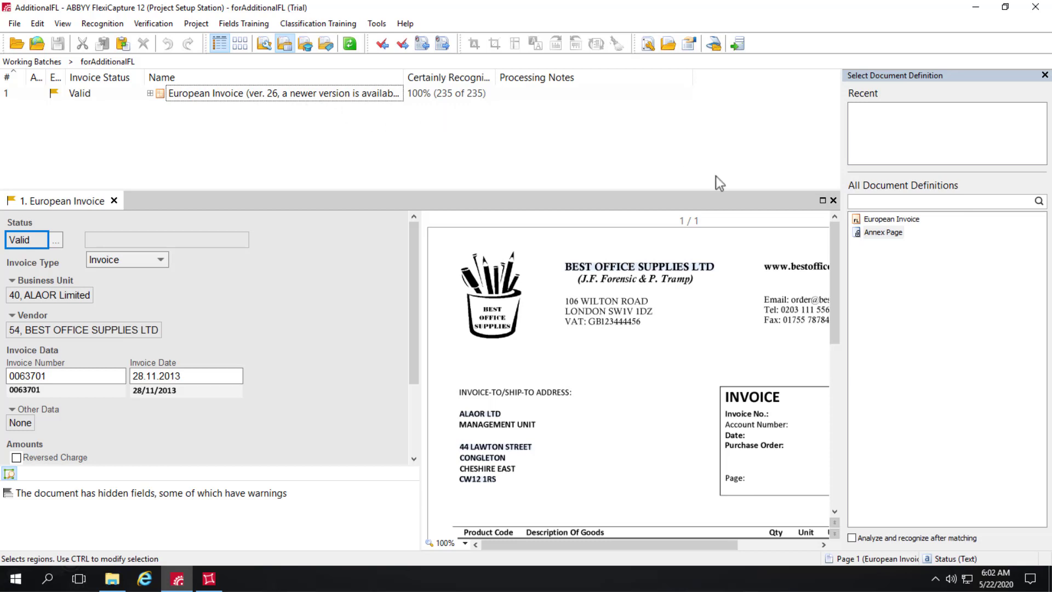
Re-recognize the European Invoice document with the published definition and open it.
{"action": "left_click", "coordinate": [833, 199]}
{"action": "left_click", "coordinate": [195, 94]}
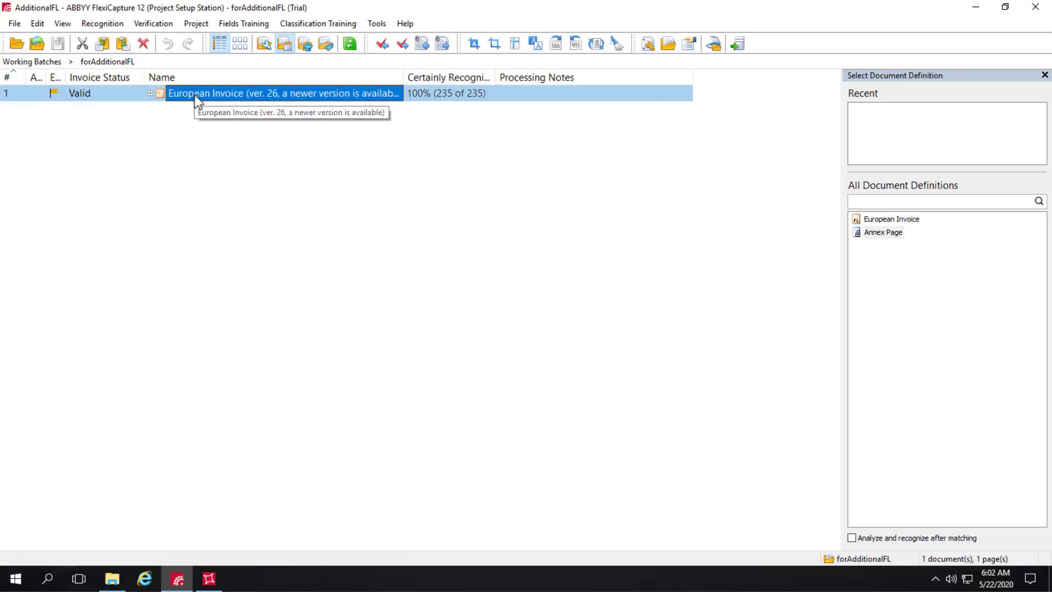
{"action": "left_click", "coordinate": [376, 23]}
{"action": "left_click", "coordinate": [401, 75]}
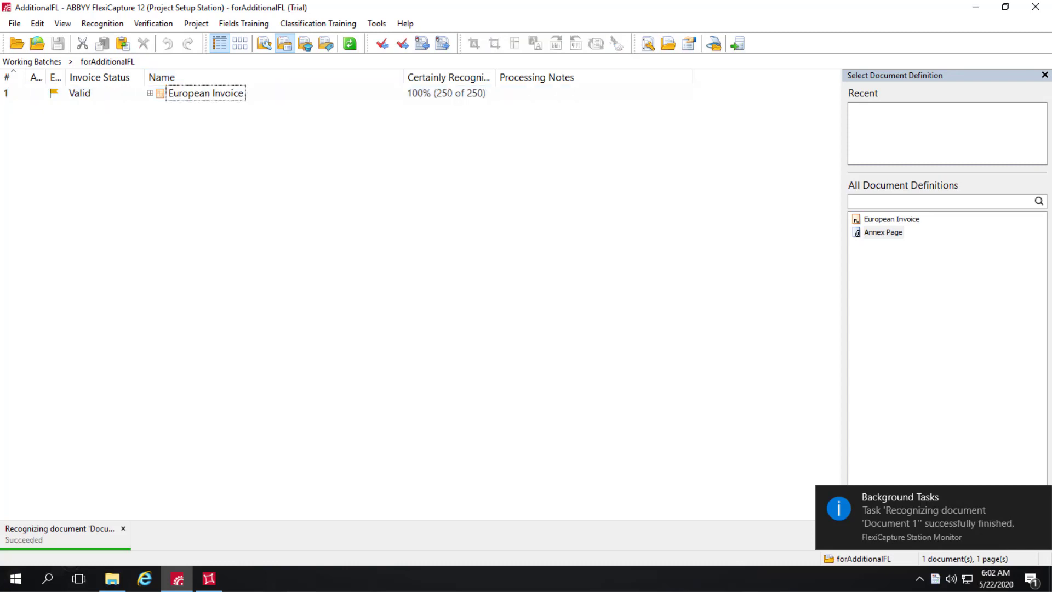
{"action": "double_click", "coordinate": [183, 99]}
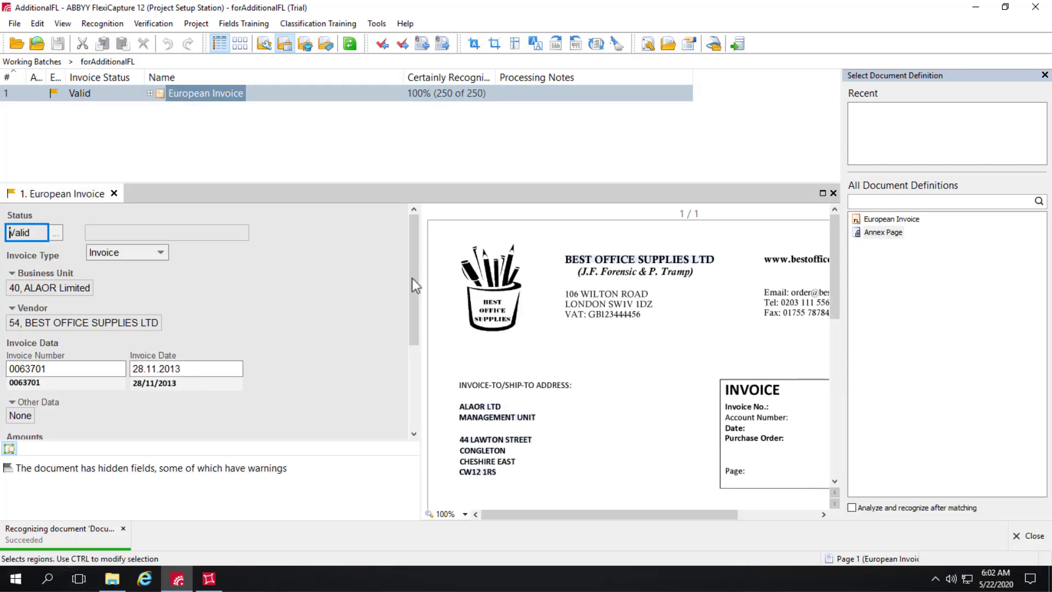
Scroll the data form to Additional Costs and select the CostCenterFromDataSet value 'MANAGEMENT UNIT'.
{"action": "left_click_drag", "start_coordinate": [412, 304], "coordinate": [396, 395]}
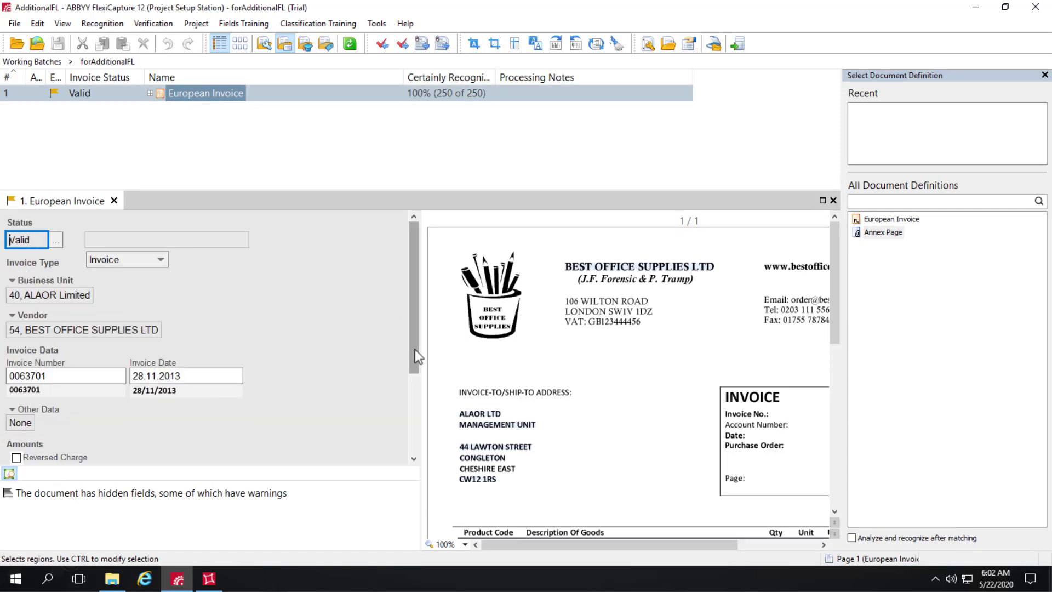
{"action": "left_click_drag", "start_coordinate": [416, 357], "coordinate": [413, 457]}
{"action": "left_click", "coordinate": [202, 436]}
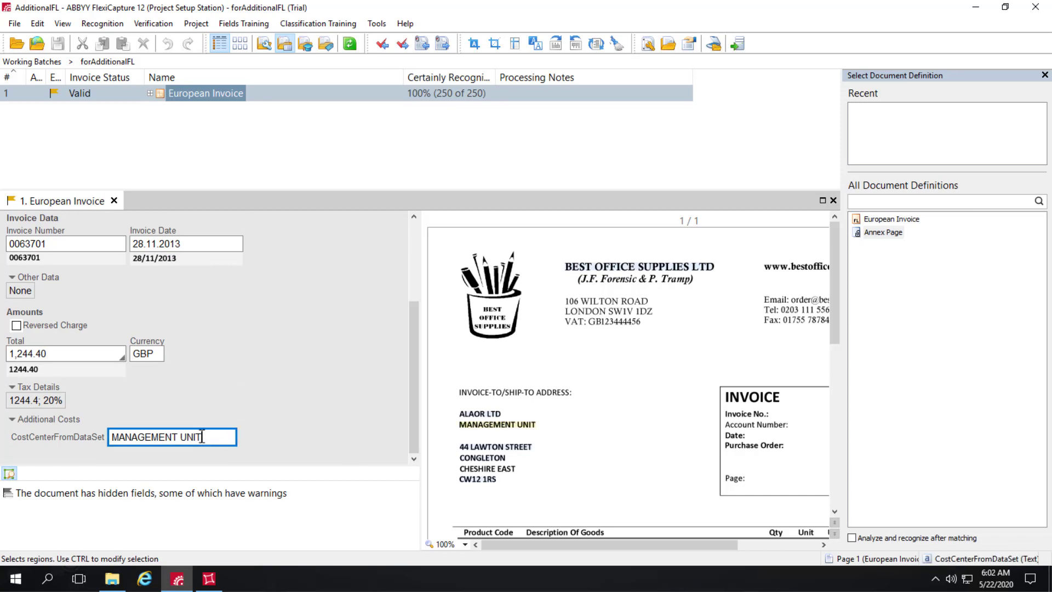
{"action": "left_click_drag", "start_coordinate": [214, 439], "coordinate": [113, 437]}
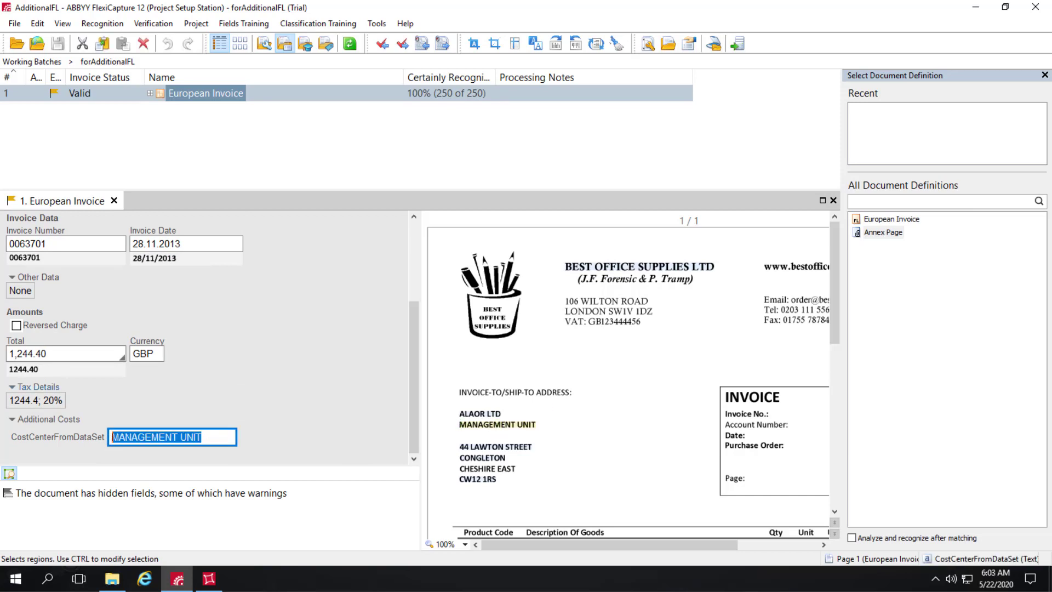